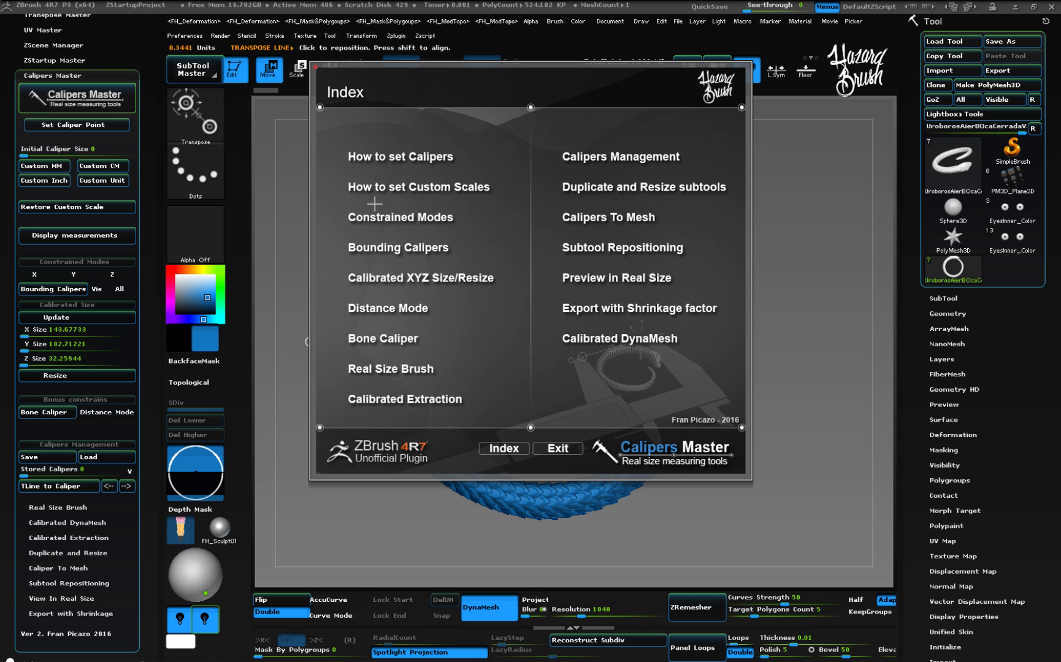
Read the quick guide page on how to set calipers, and exit the guide.
{"action": "left_click", "coordinate": [375, 172]}
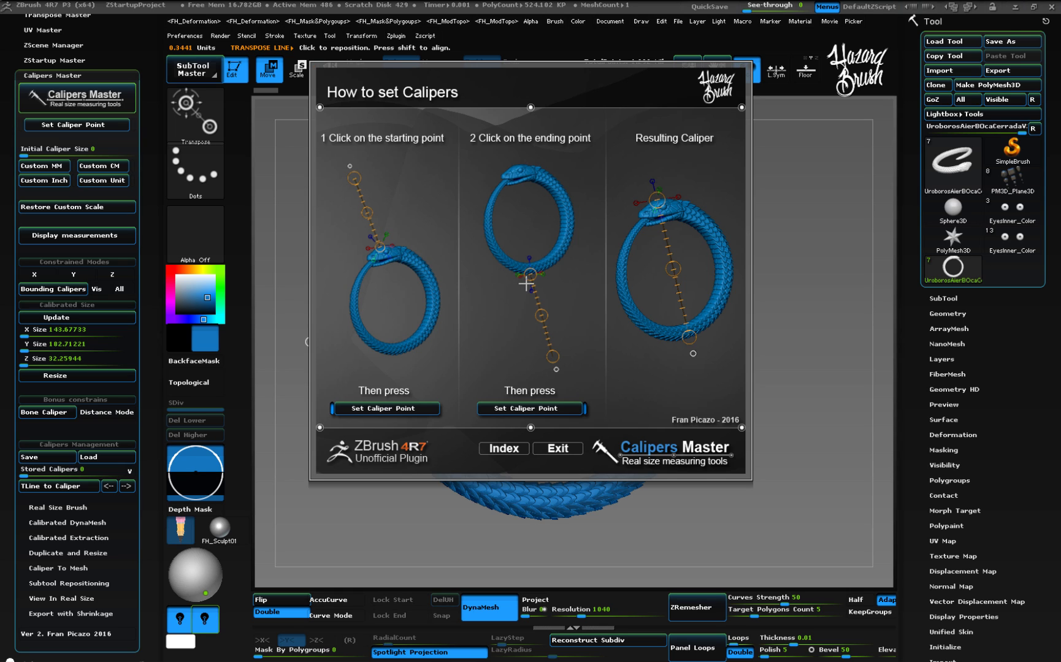
{"action": "left_click", "coordinate": [555, 450]}
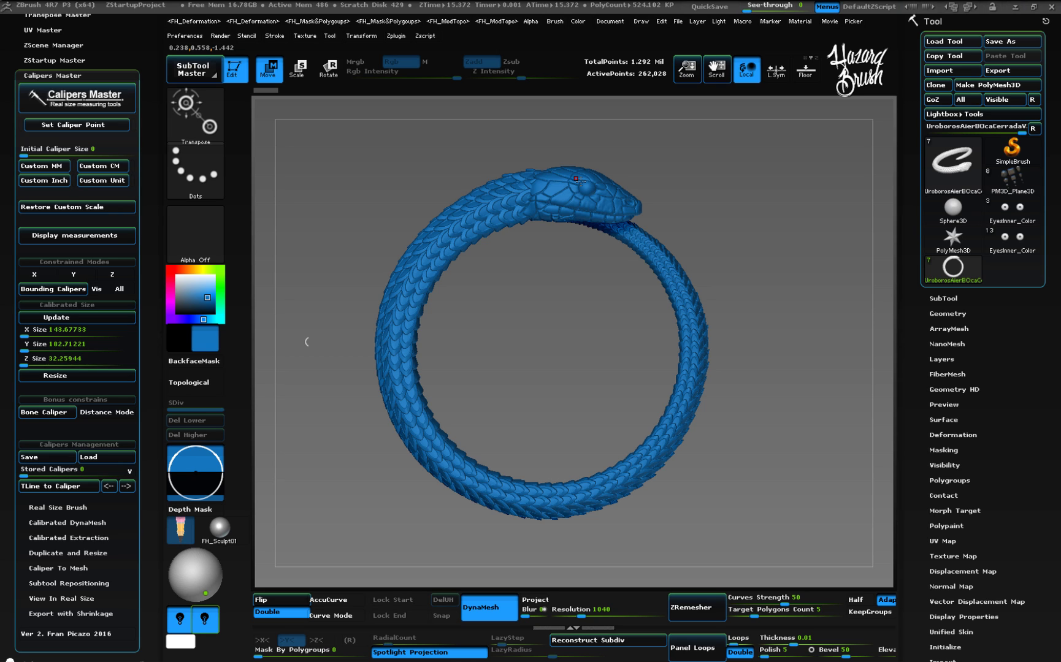
Set a caliper from the top of the snake's head to the left side of the ring-shaped body.
{"action": "left_click_drag", "start_coordinate": [578, 176], "coordinate": [555, 117]}
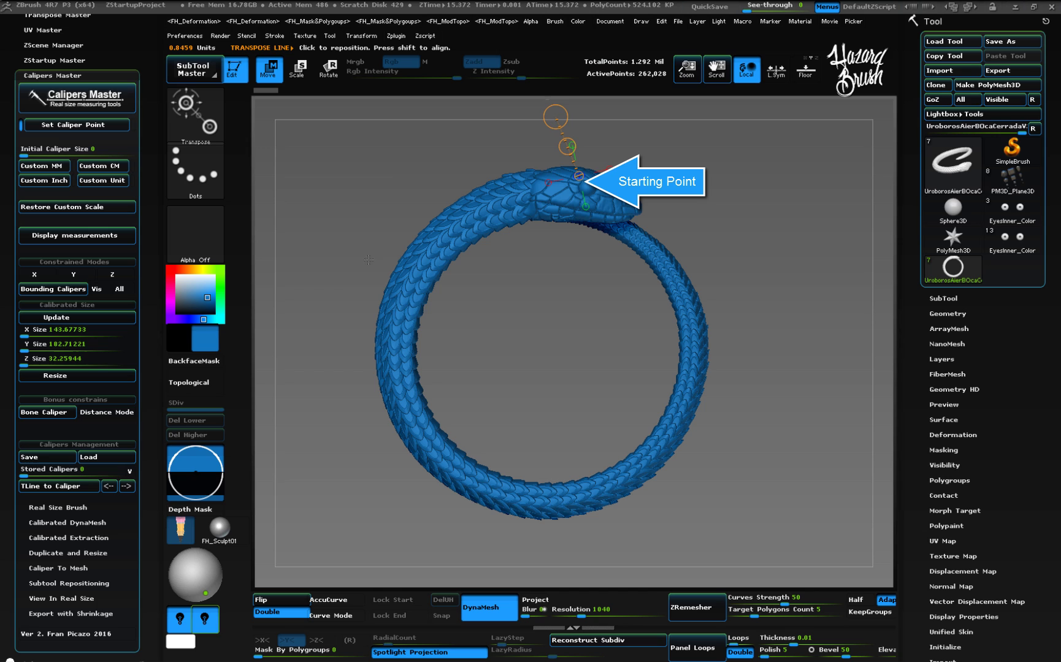
{"action": "left_click", "coordinate": [403, 306]}
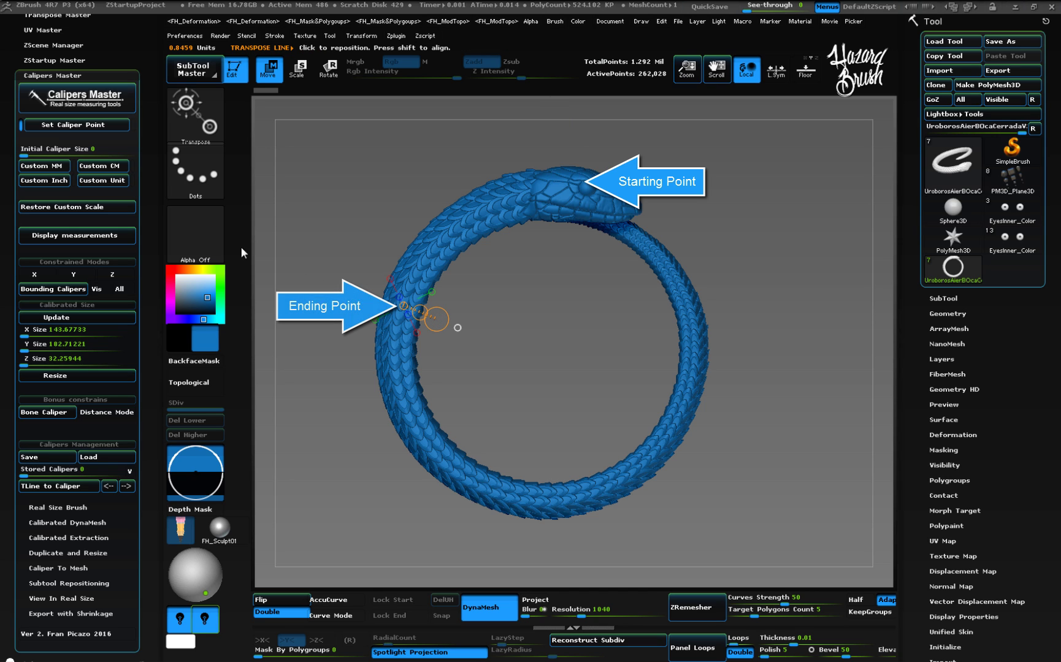
{"action": "left_click", "coordinate": [109, 127]}
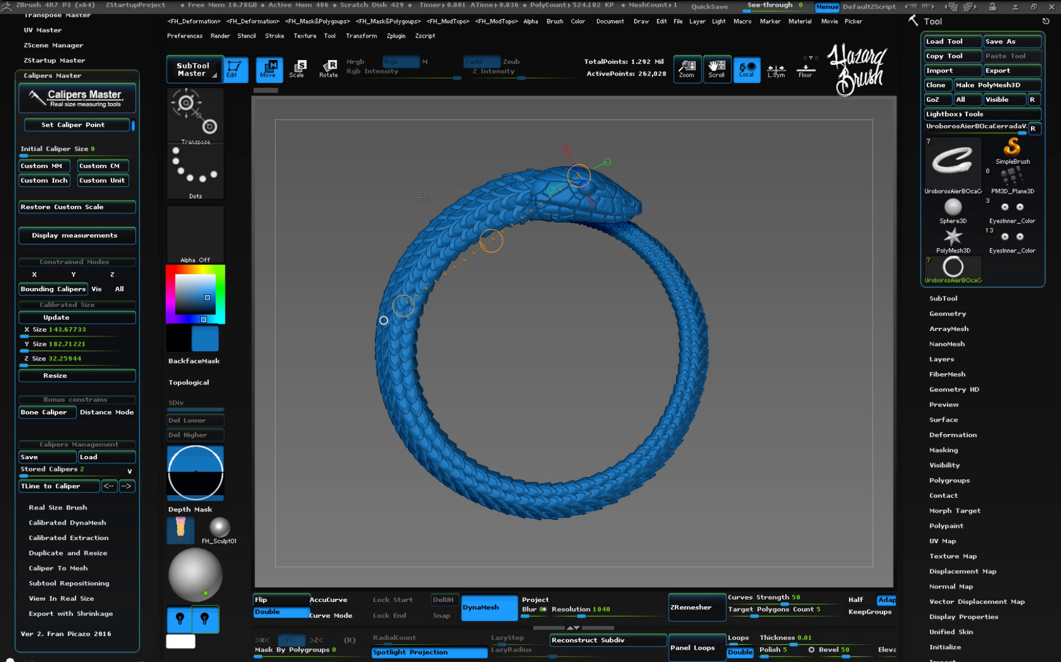
Set a caliper across the width of the snake's head, with one point on each side behind the eyes.
{"action": "left_click_drag", "start_coordinate": [474, 169], "coordinate": [423, 174]}
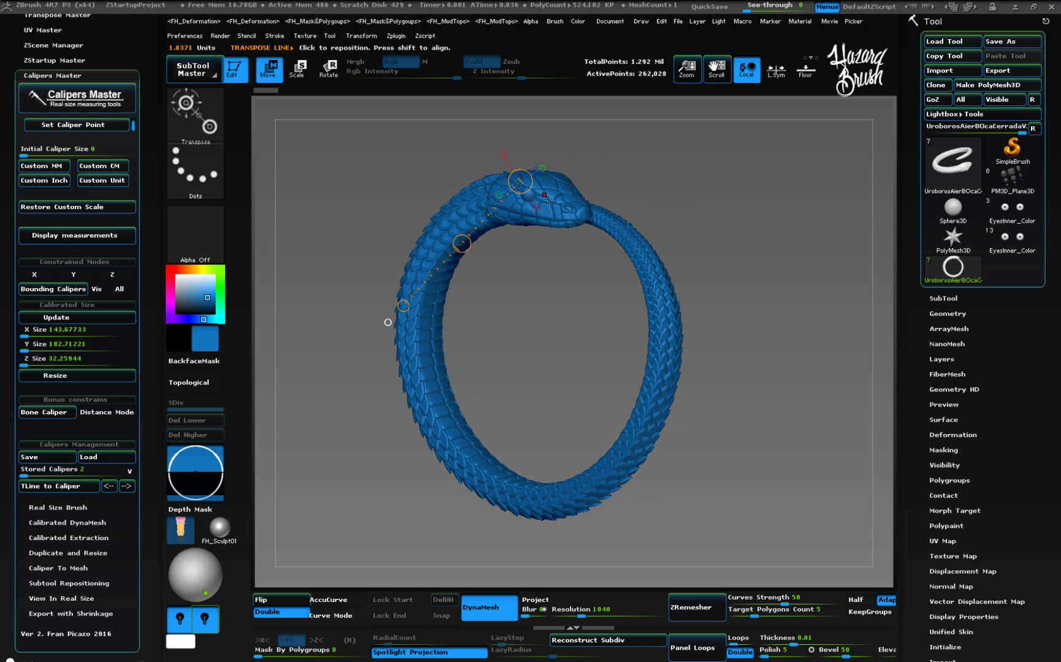
{"action": "left_click_drag", "start_coordinate": [552, 233], "coordinate": [575, 312], "text": "alt"}
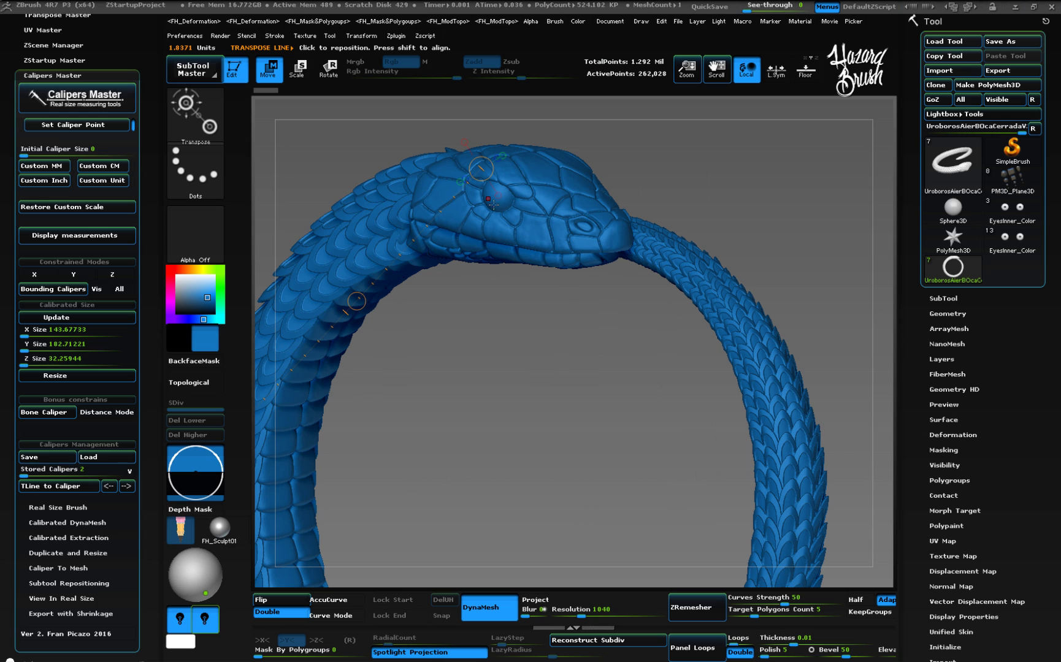
{"action": "left_click_drag", "start_coordinate": [490, 196], "coordinate": [408, 211]}
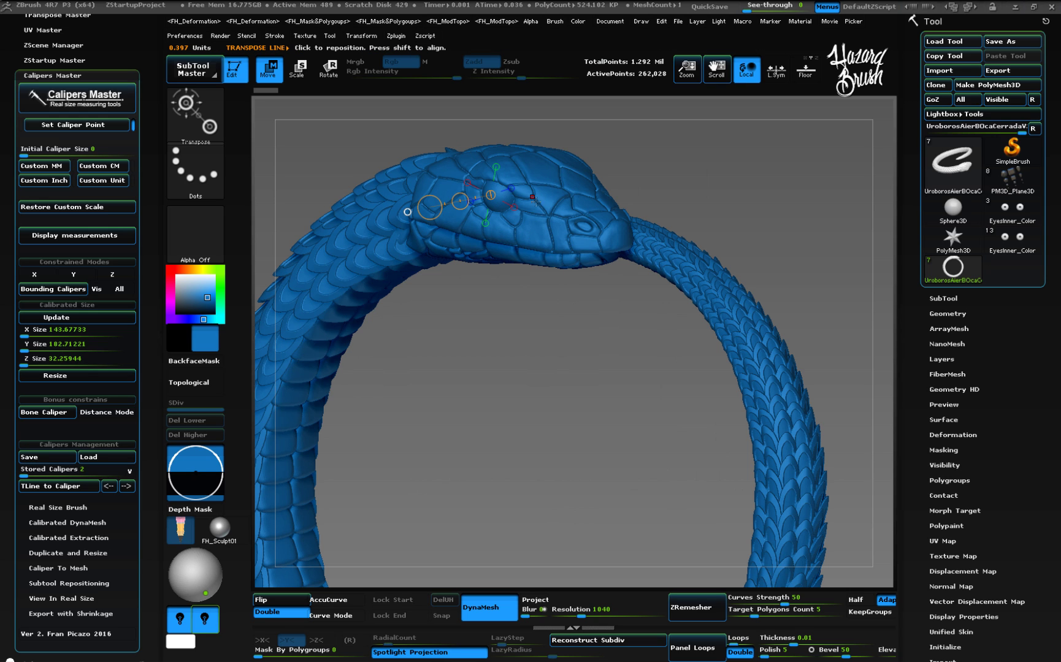
{"action": "left_click", "coordinate": [120, 127]}
{"action": "mouse_move", "coordinate": [742, 169]}
{"action": "left_mouse_down"}
{"action": "mouse_move", "coordinate": [592, 178]}
{"action": "mouse_move", "coordinate": [634, 187]}
{"action": "left_mouse_up"}
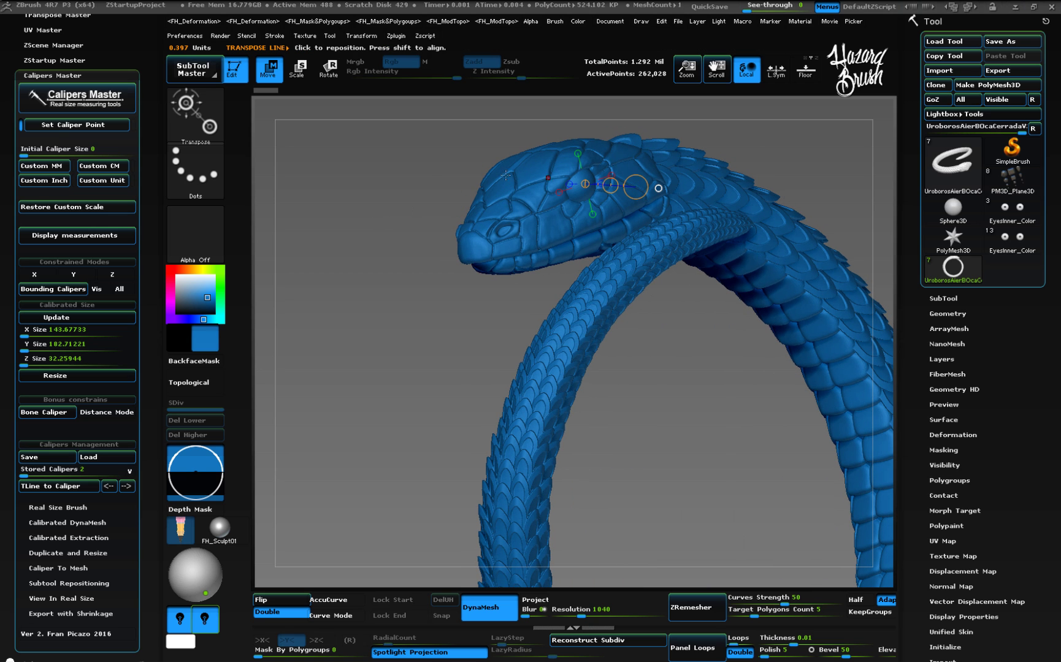
{"action": "left_click", "coordinate": [96, 125]}
{"action": "left_click_drag", "start_coordinate": [312, 178], "coordinate": [465, 213]}
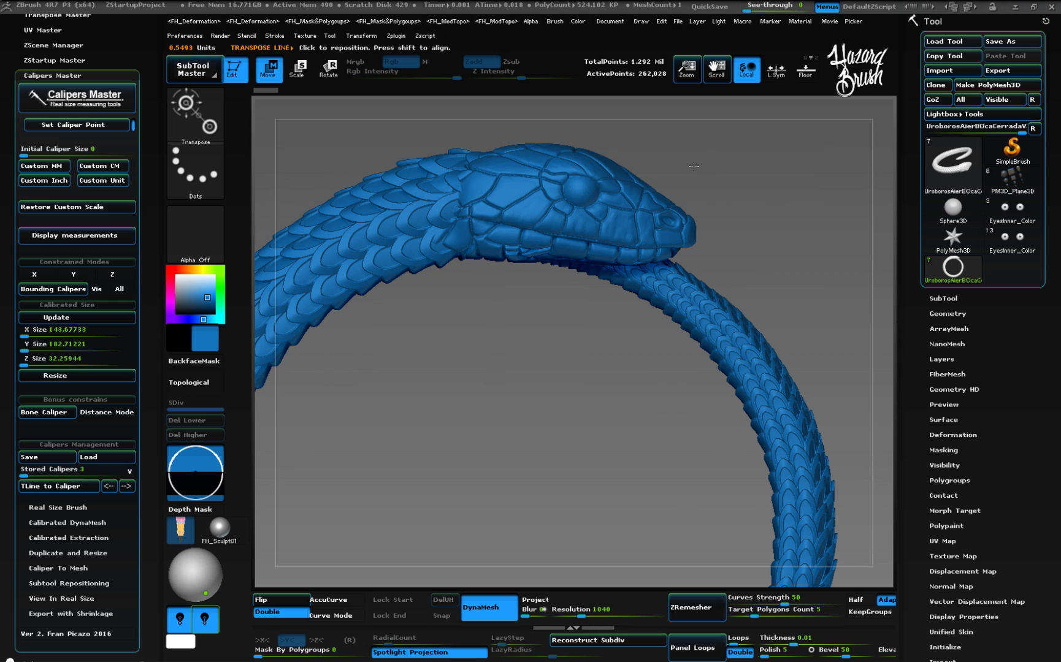
Set a caliper from the back of the snake's head to the left side of the ring, with the whole model framed.
{"action": "key", "text": "f"}
{"action": "left_click_drag", "start_coordinate": [687, 161], "coordinate": [657, 171]}
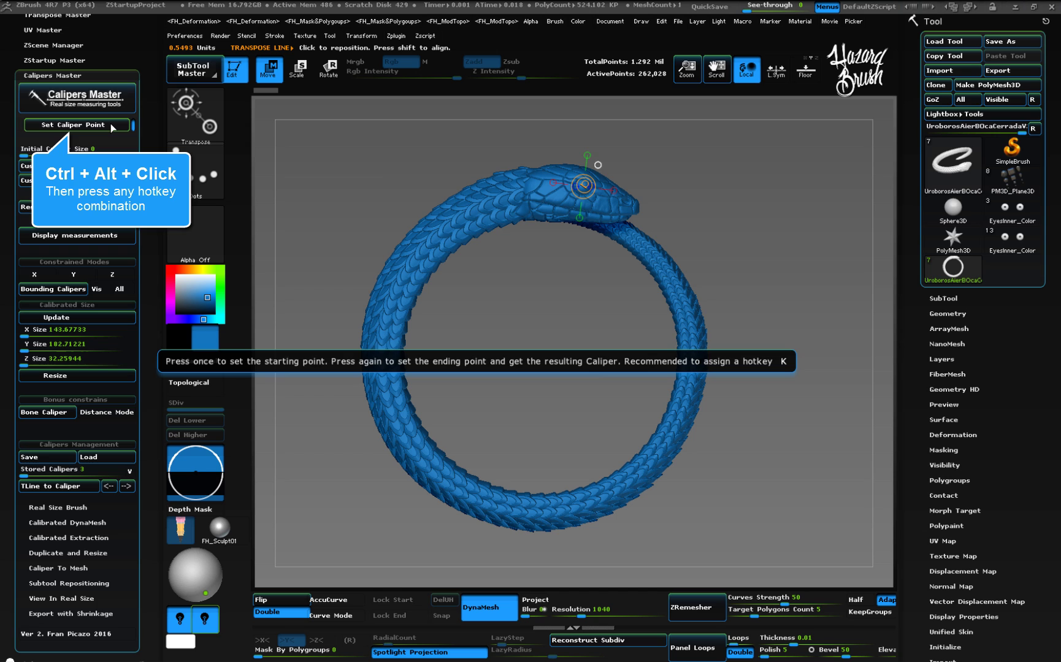
{"action": "left_click", "coordinate": [534, 200]}
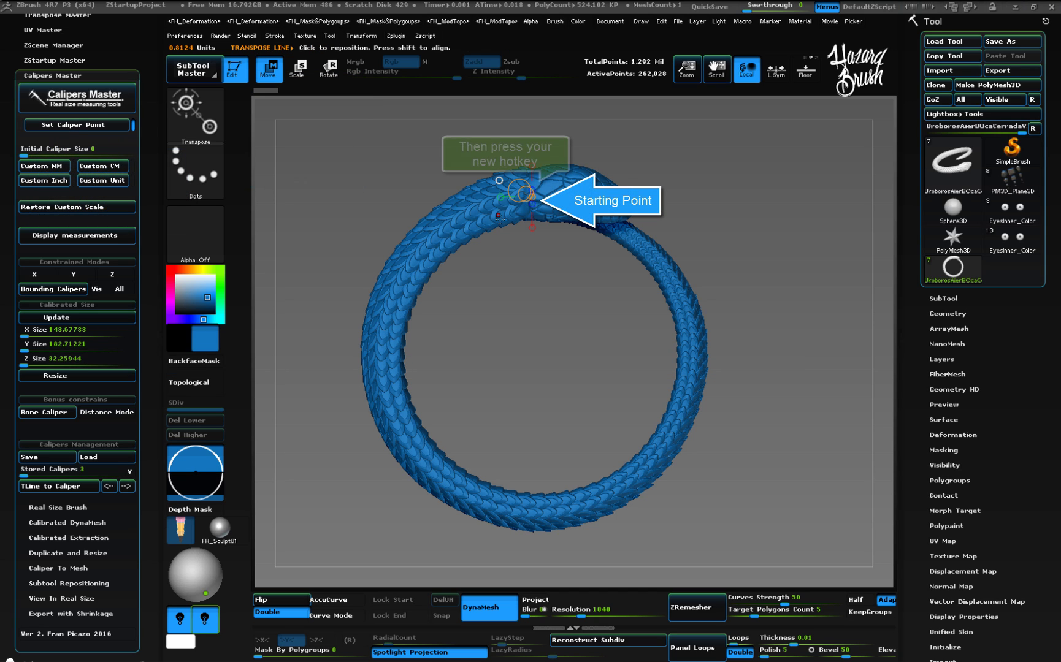
{"action": "left_click", "coordinate": [378, 343]}
{"action": "key", "text": "c"}
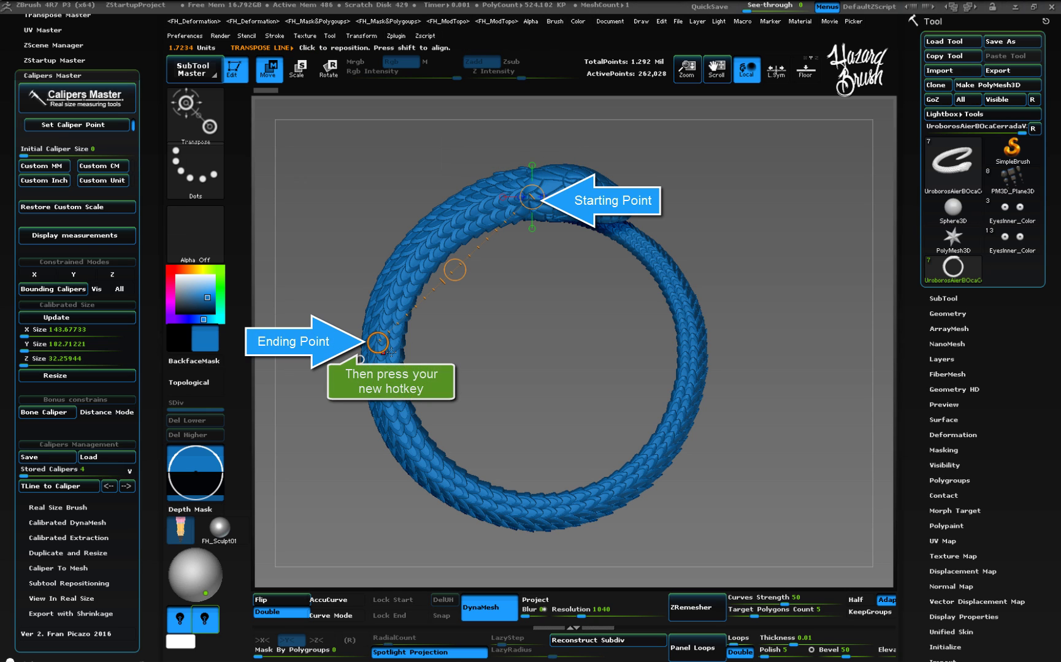
Set a caliper from the lower left part of the ring to its lowest point.
{"action": "left_click", "coordinate": [394, 402]}
{"action": "key", "text": "c"}
{"action": "left_click", "coordinate": [532, 519]}
{"action": "key", "text": "c"}
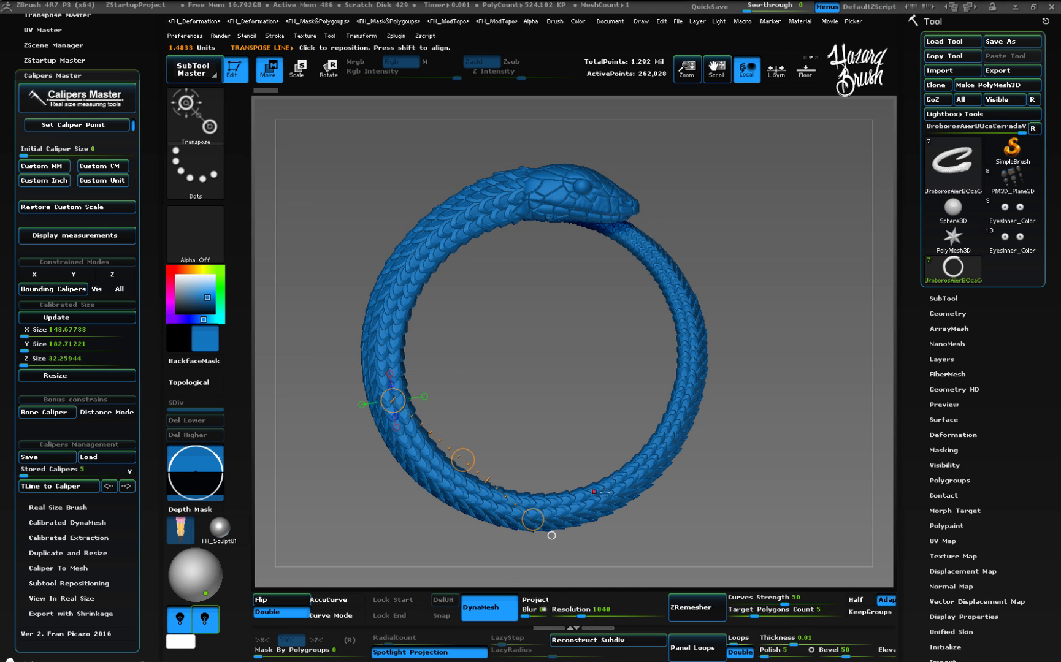
Set one caliper from the ring's lower right to the snake's head and another from the head to the neck.
{"action": "left_click", "coordinate": [652, 475]}
{"action": "left_click", "coordinate": [580, 190]}
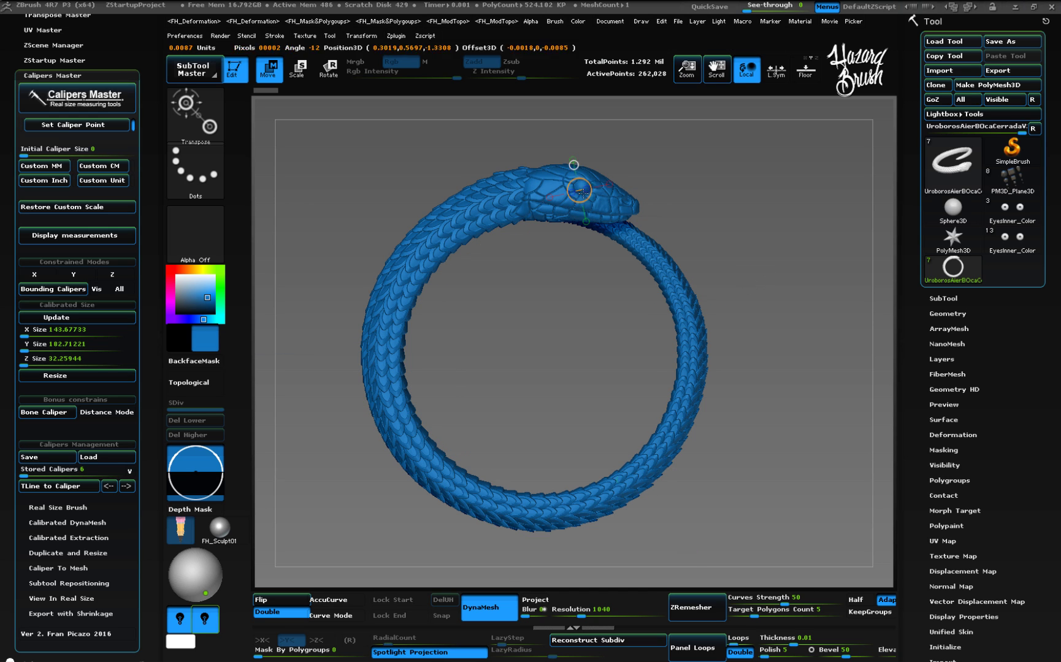
{"action": "left_click", "coordinate": [476, 215]}
{"action": "key", "text": "c"}
Set a caliper across the snake's snout, with one point on each side of it.
{"action": "right_click_drag", "start_coordinate": [476, 215], "coordinate": [614, 189]}
{"action": "left_click", "coordinate": [598, 212]}
{"action": "left_click", "coordinate": [625, 206]}
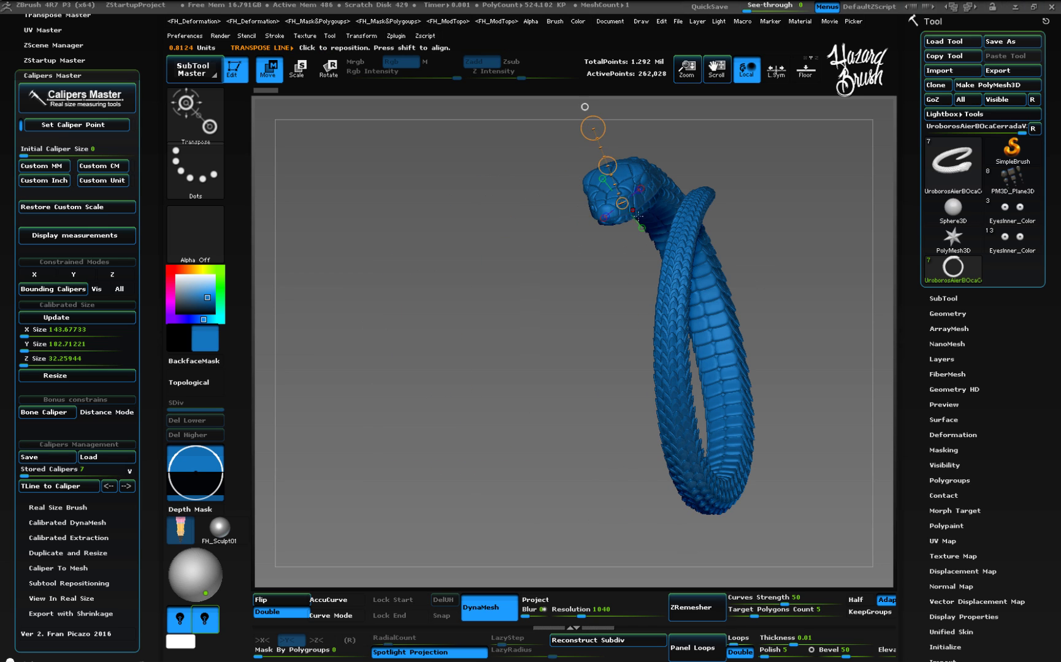
{"action": "key", "text": "c"}
{"action": "right_click_drag", "start_coordinate": [521, 260], "coordinate": [601, 266]}
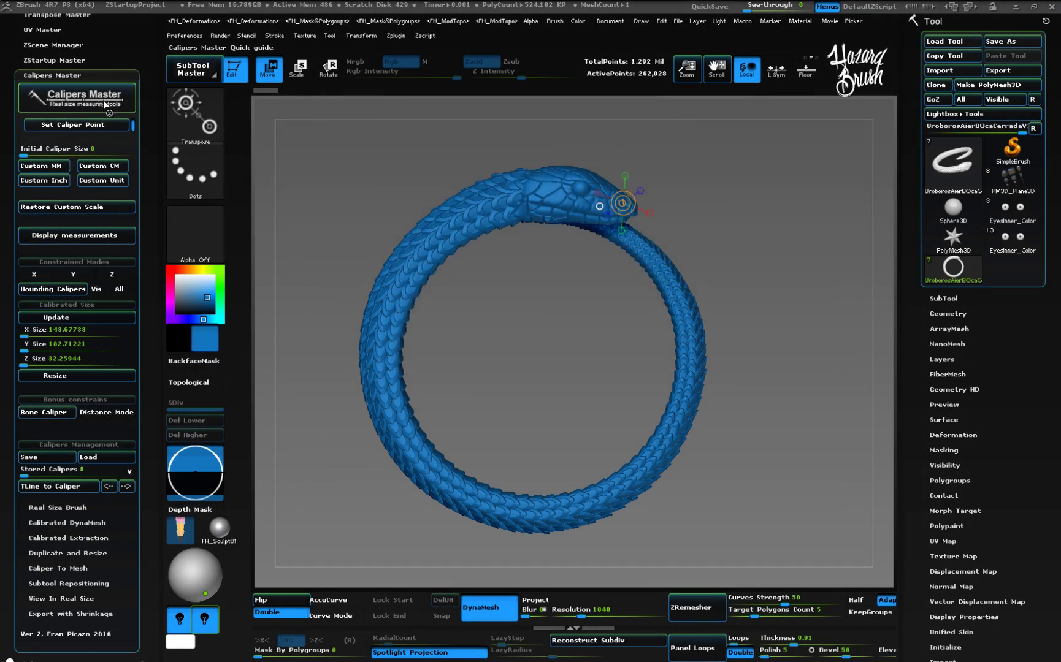
Open the Calipers Master quick guide, read the page on setting custom scales, and exit.
{"action": "left_click", "coordinate": [102, 105]}
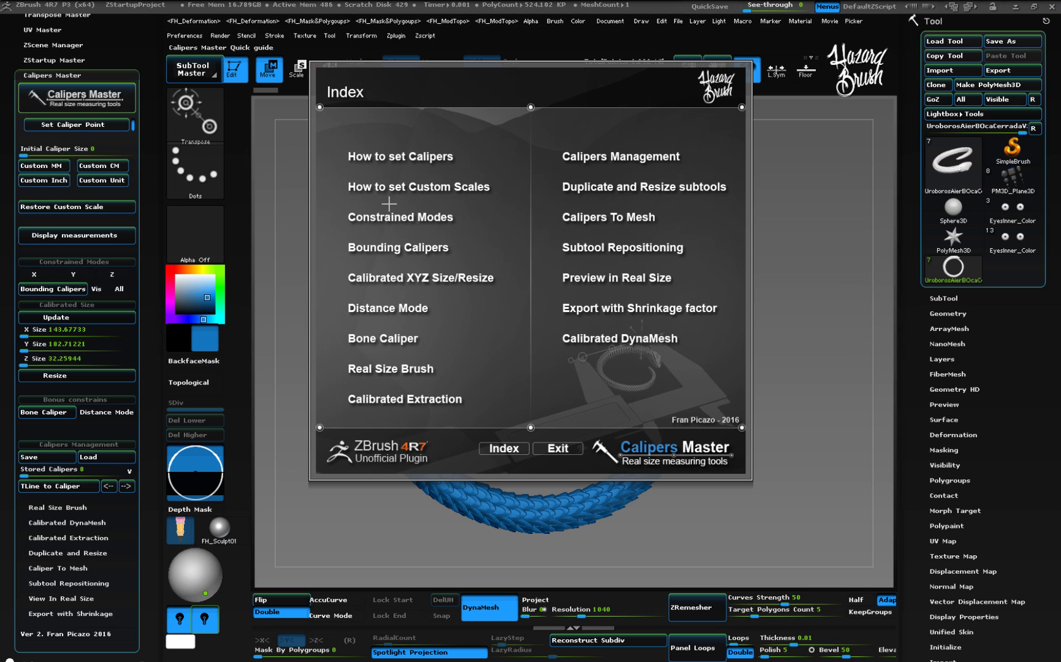
{"action": "left_click", "coordinate": [433, 199]}
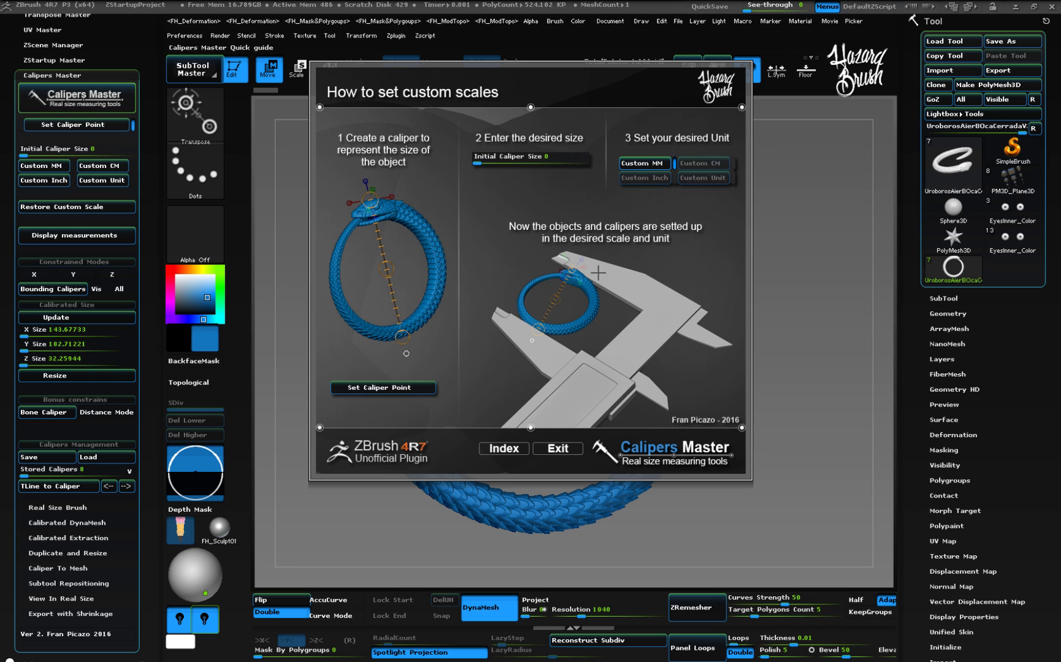
{"action": "left_click", "coordinate": [570, 450]}
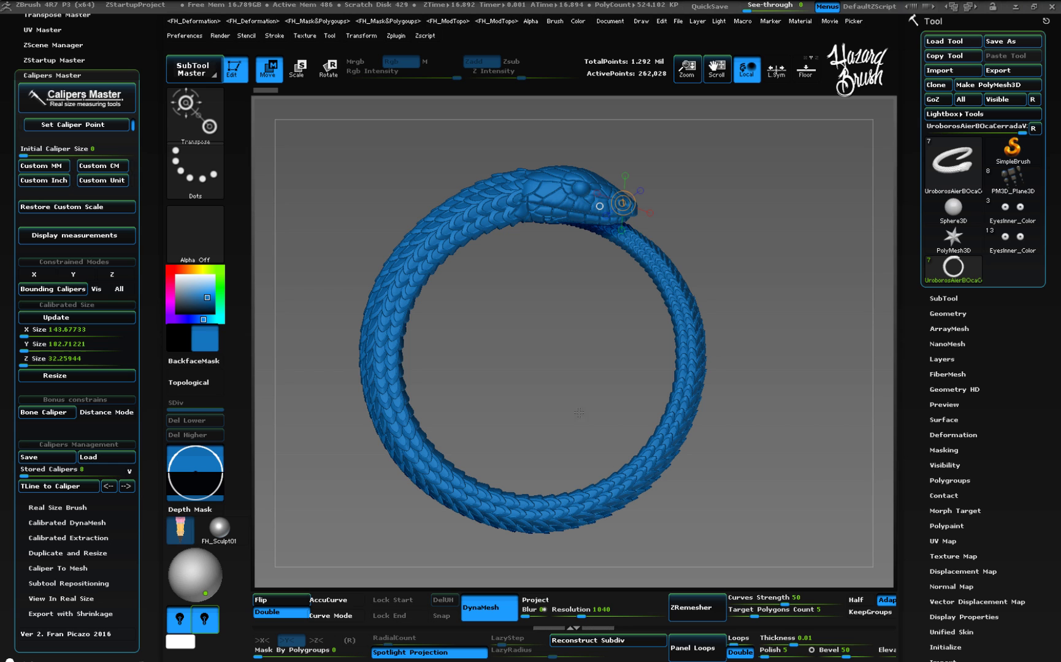
Set a caliper spanning the ring's full outer height, from the top of the snake's head to the bottom edge.
{"action": "right_click_drag", "start_coordinate": [540, 174], "coordinate": [539, 186]}
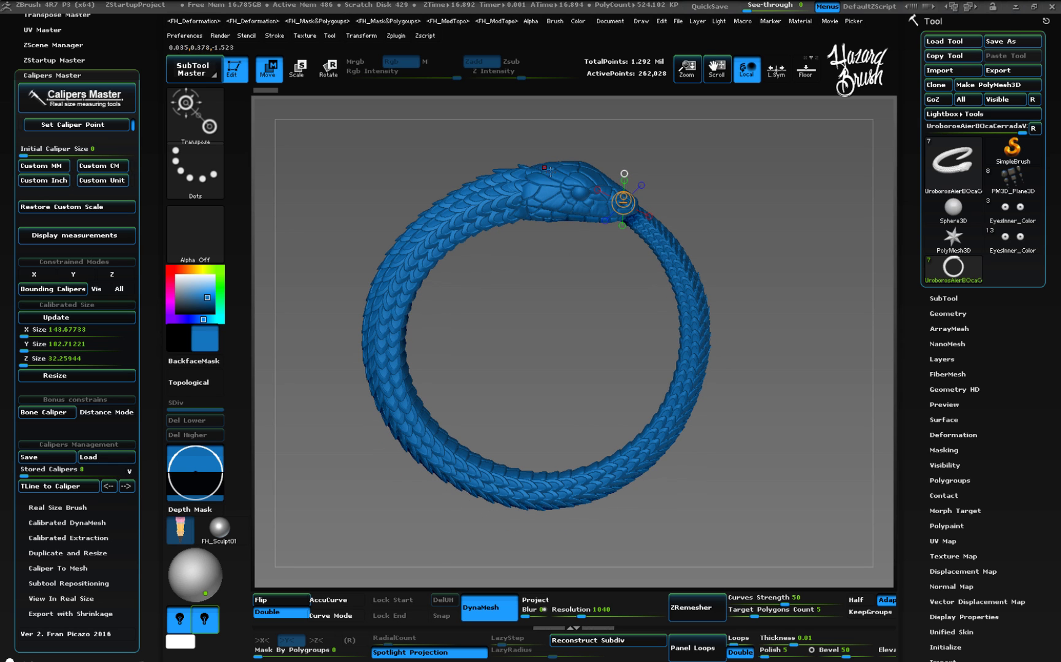
{"action": "left_click", "coordinate": [550, 174]}
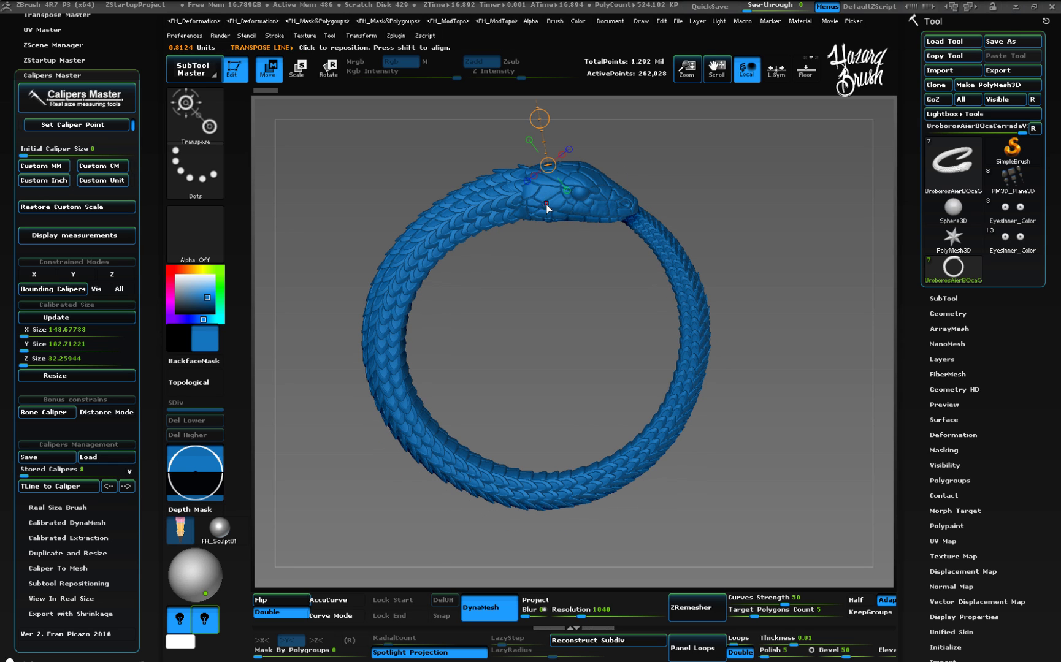
{"action": "left_click_drag", "start_coordinate": [537, 542], "coordinate": [529, 464]}
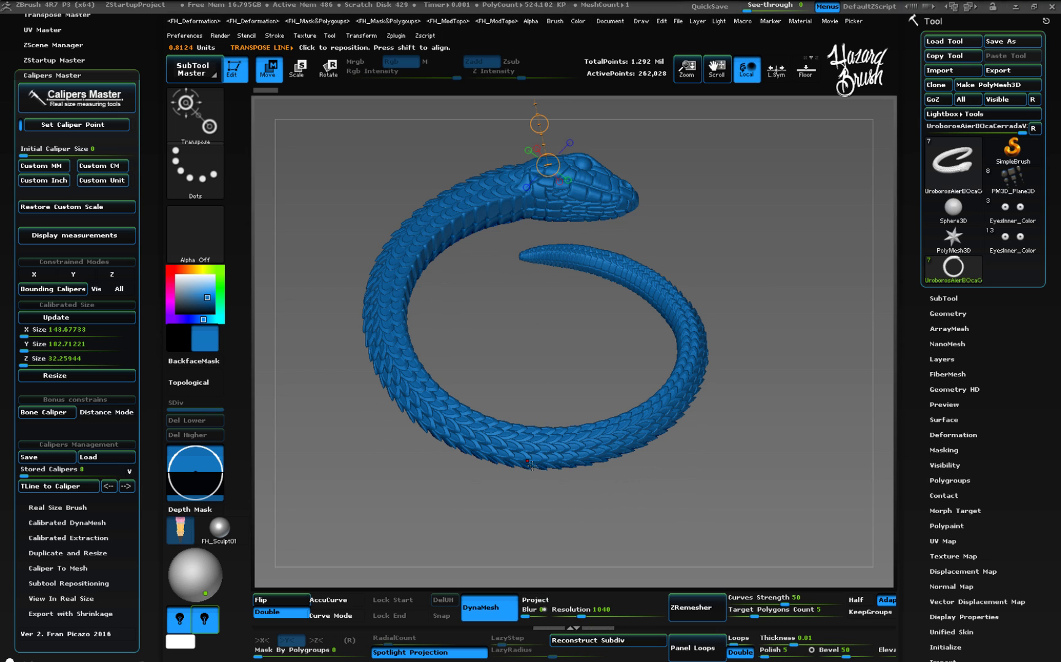
{"action": "left_click", "coordinate": [530, 464]}
{"action": "key", "text": "c"}
{"action": "left_click_drag", "start_coordinate": [567, 290], "coordinate": [576, 342]}
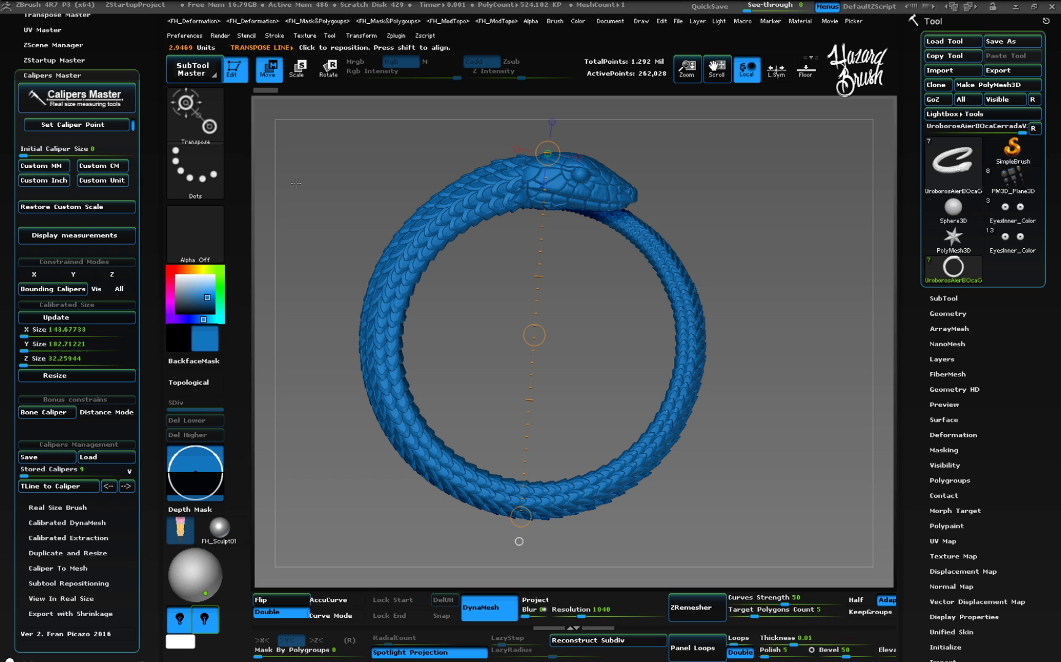
Set the initial caliper size to 20 with the Custom MM scale and check it on the measurement display.
{"action": "left_click", "coordinate": [37, 151]}
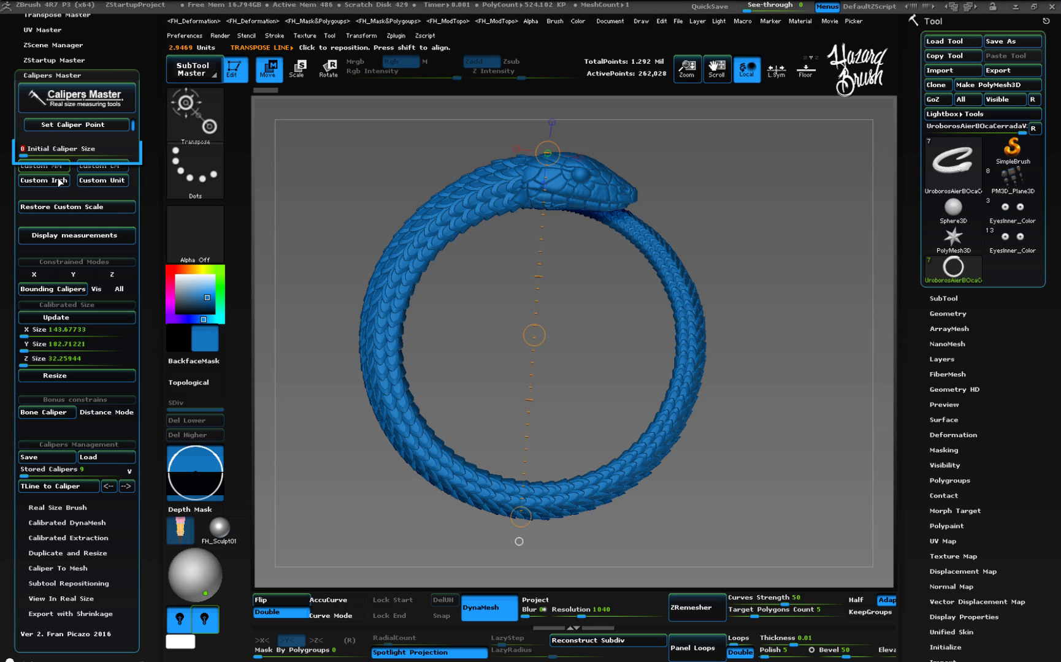
{"action": "type", "text": "20"}
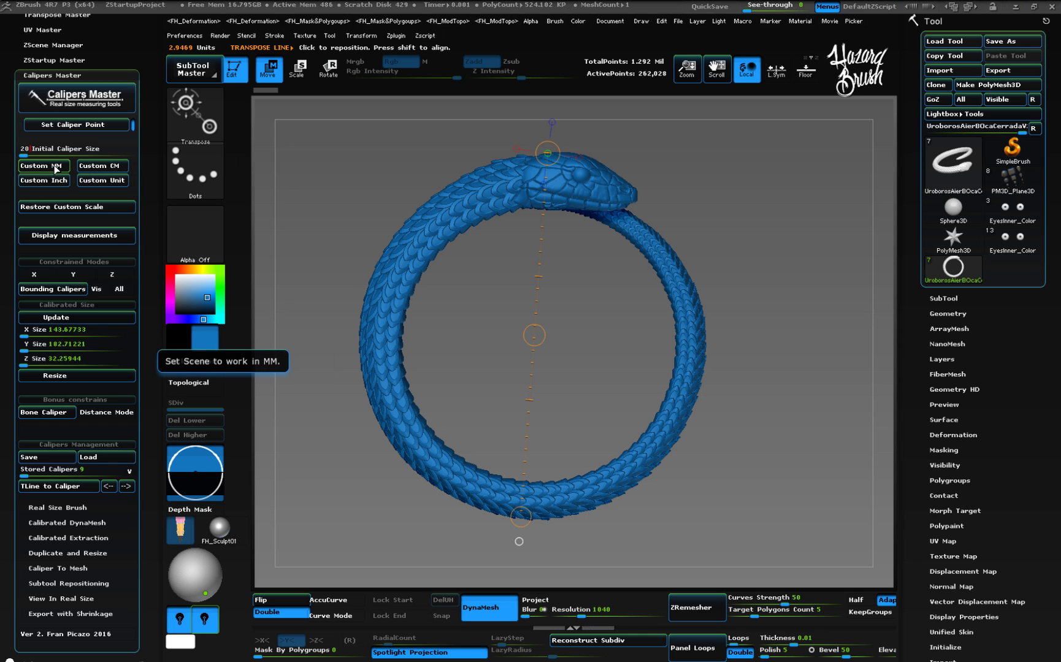
{"action": "left_click", "coordinate": [54, 165]}
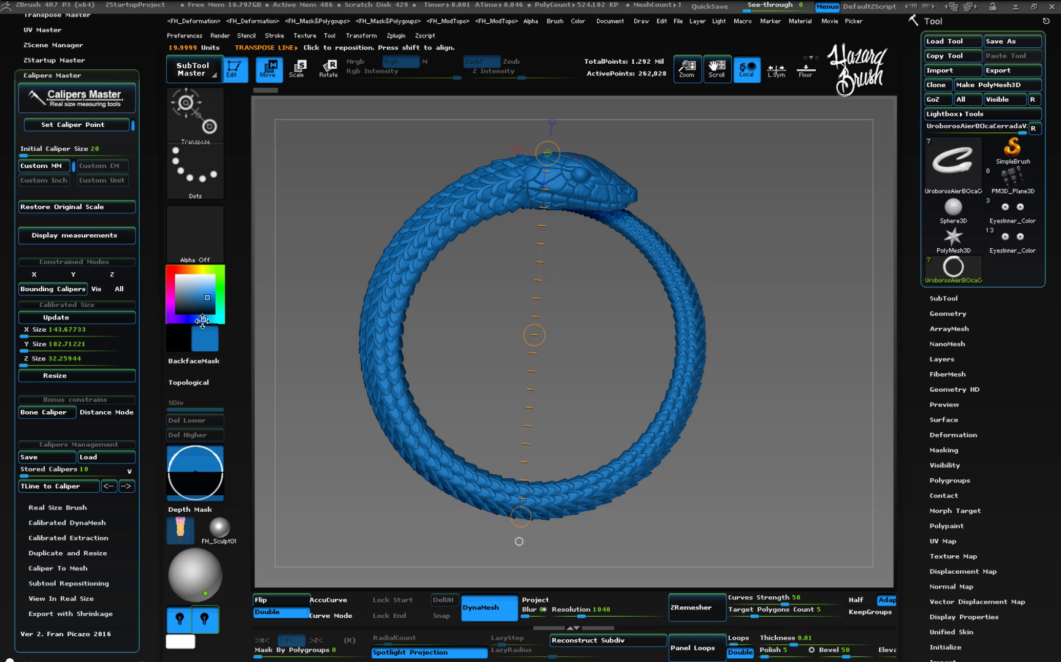
{"action": "left_click", "coordinate": [78, 237]}
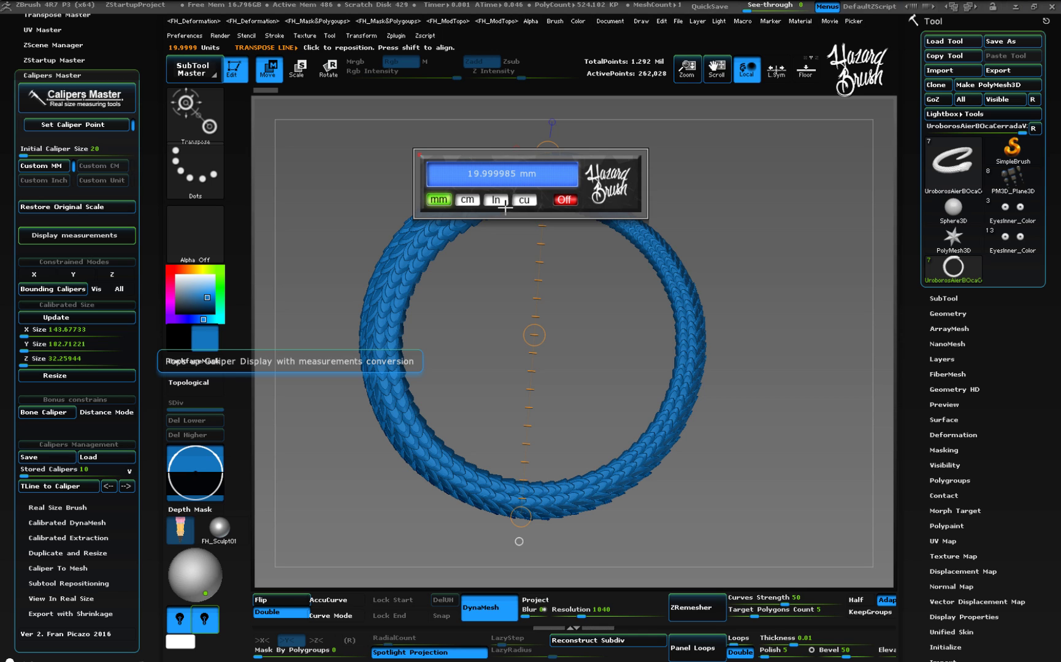
{"action": "left_click", "coordinate": [565, 201]}
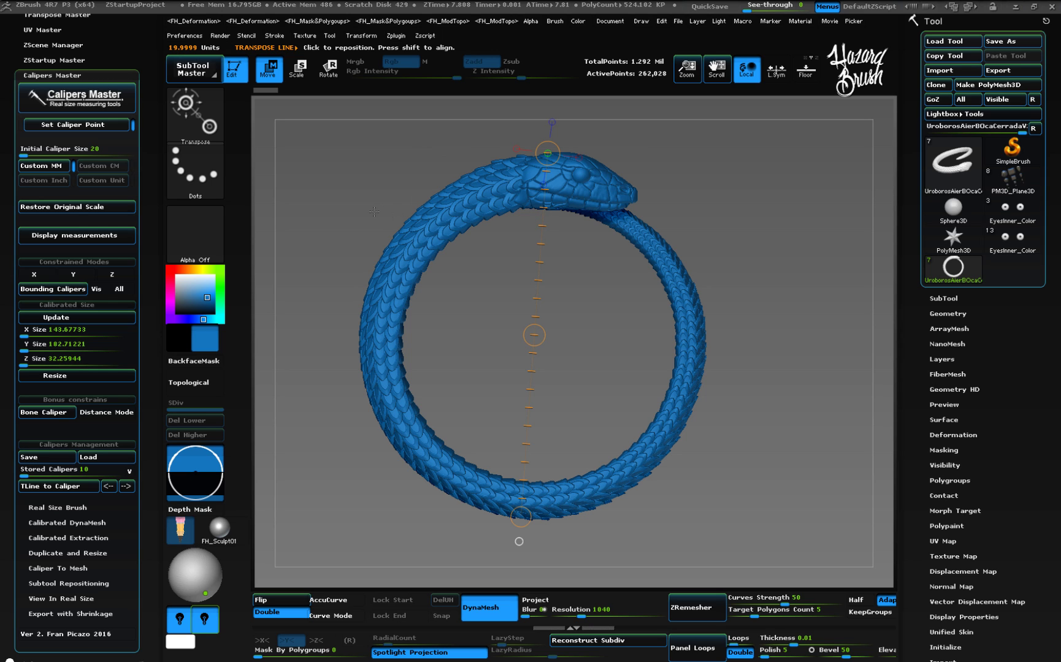
Restore the original scale and check the caliper's length on the measurement display.
{"action": "left_click", "coordinate": [95, 207]}
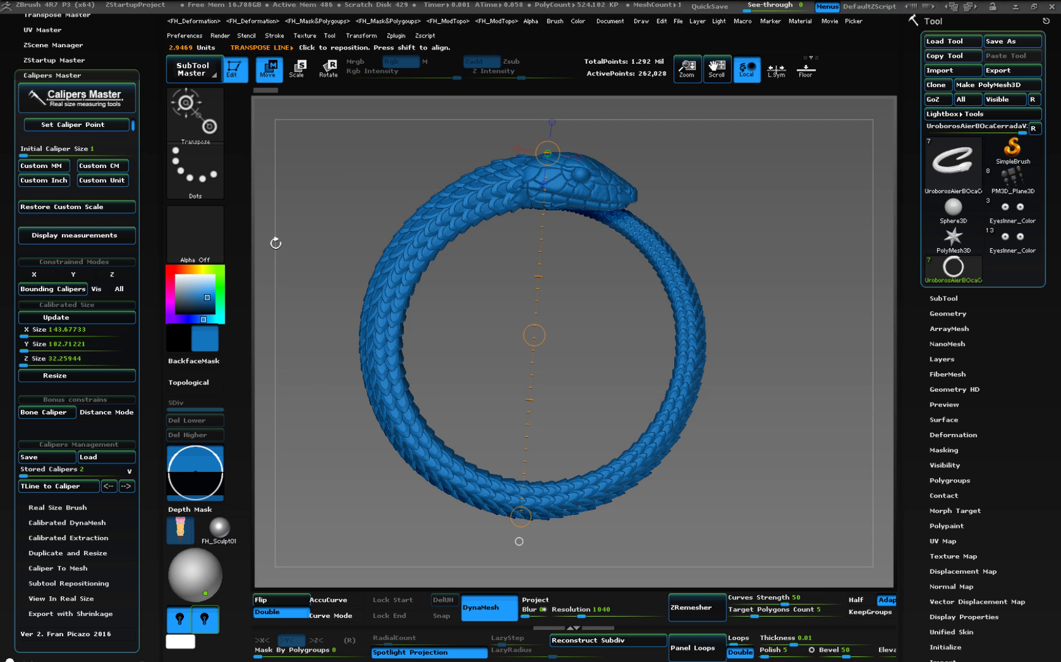
{"action": "left_click", "coordinate": [113, 238]}
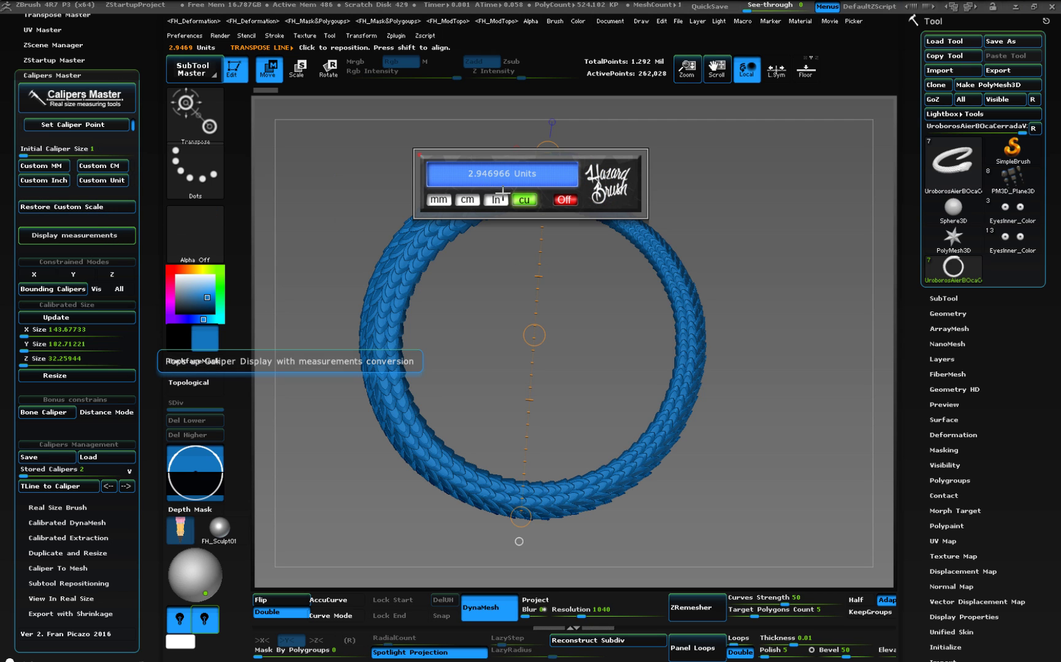
{"action": "left_click", "coordinate": [565, 201]}
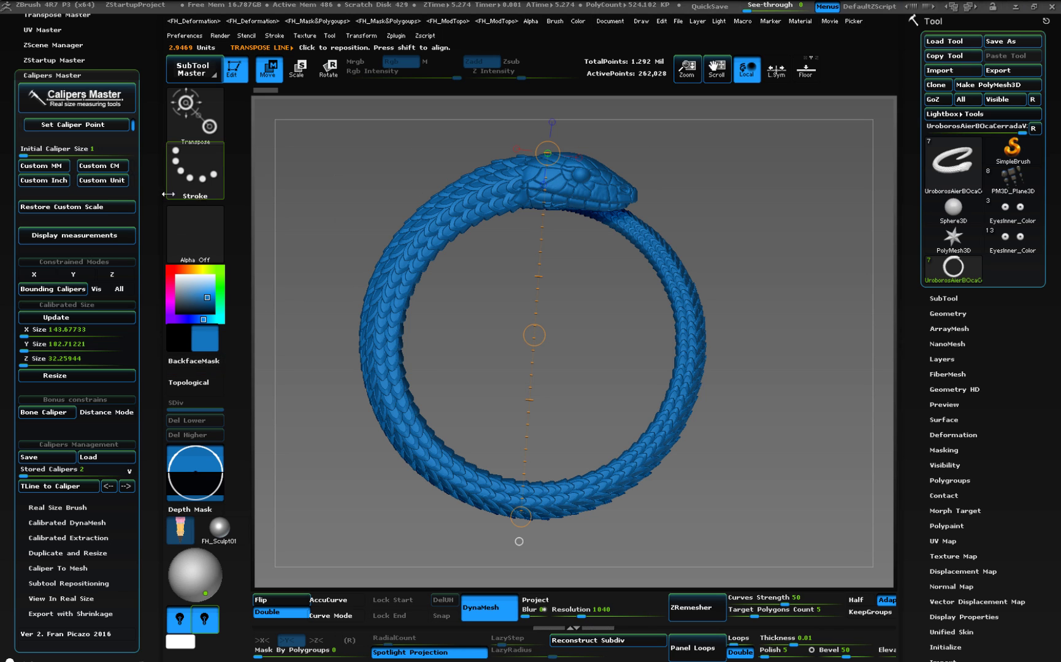
Restore the custom scale and show the caliper's measurement in centimetres and inches.
{"action": "left_click", "coordinate": [92, 209]}
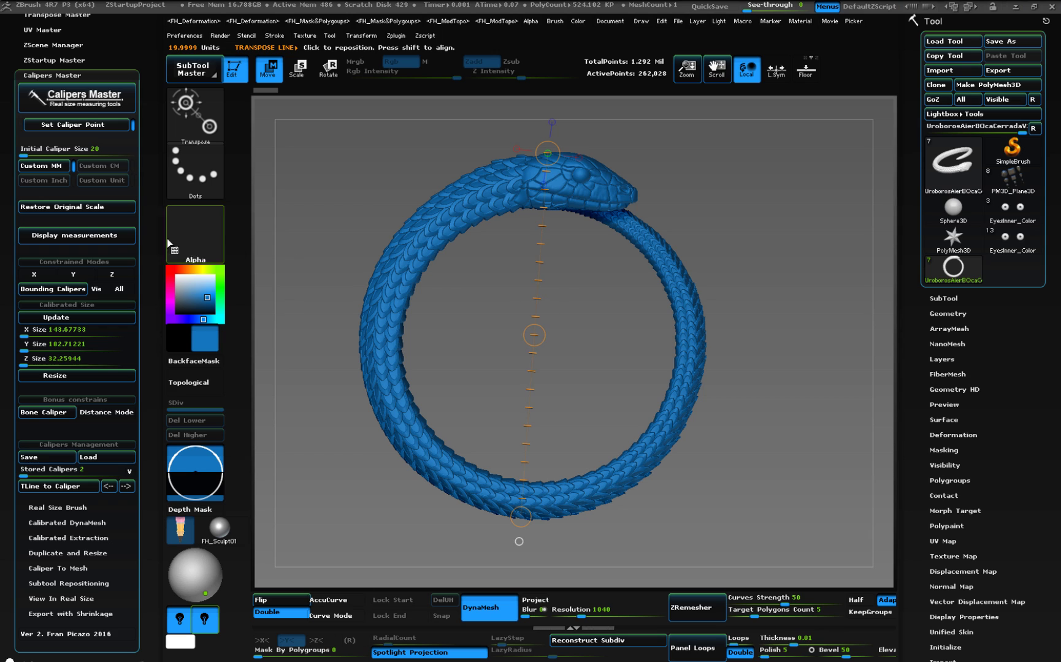
{"action": "left_click", "coordinate": [77, 235]}
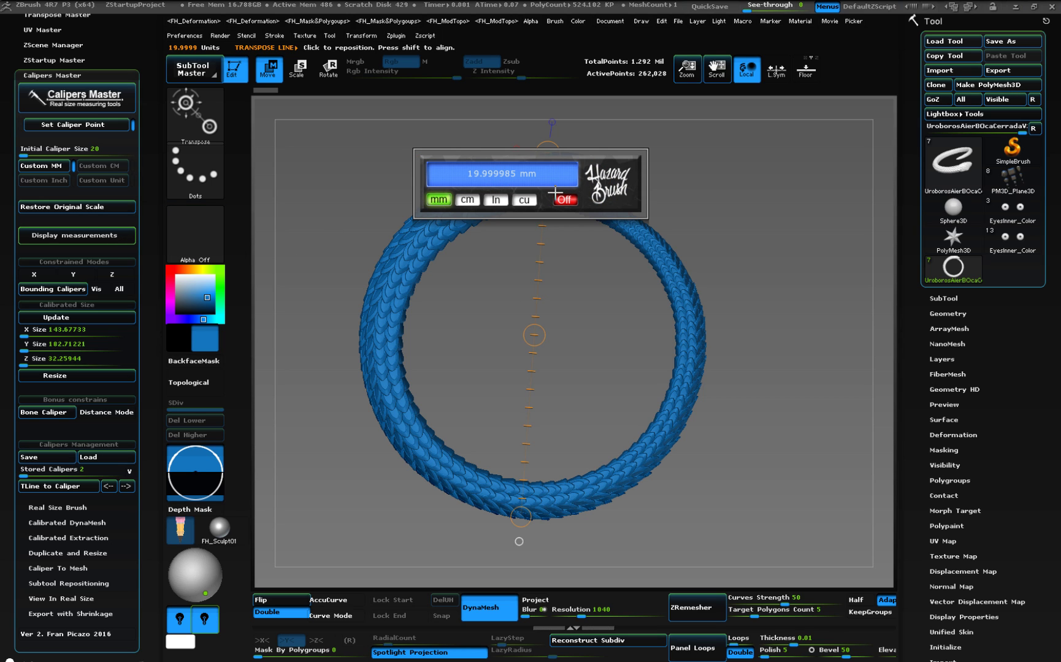
{"action": "left_click", "coordinate": [468, 201]}
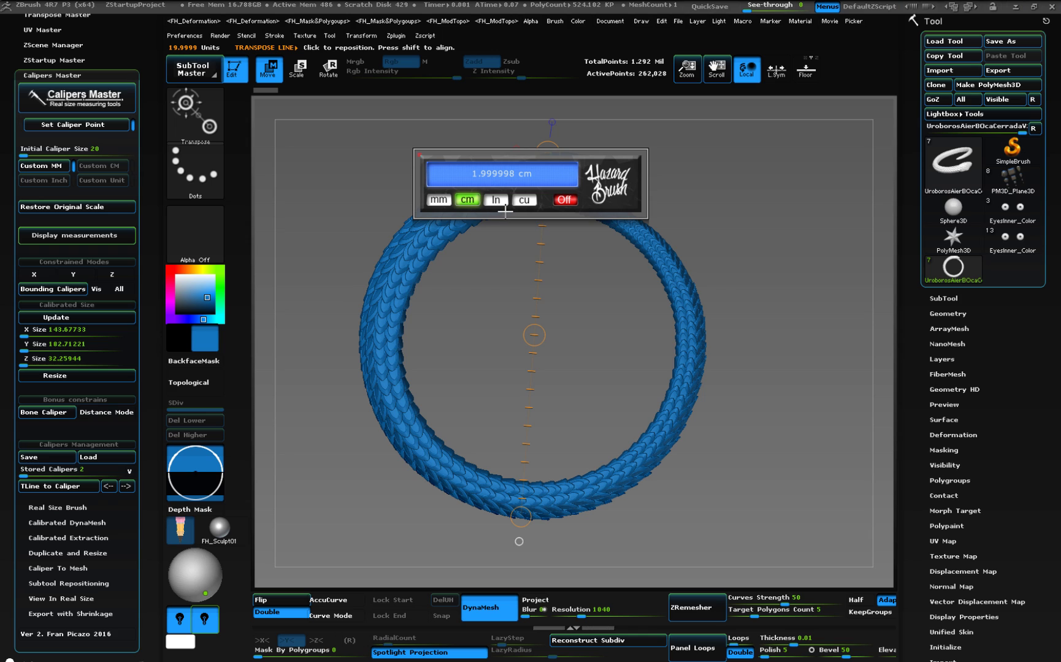
{"action": "left_click", "coordinate": [504, 208]}
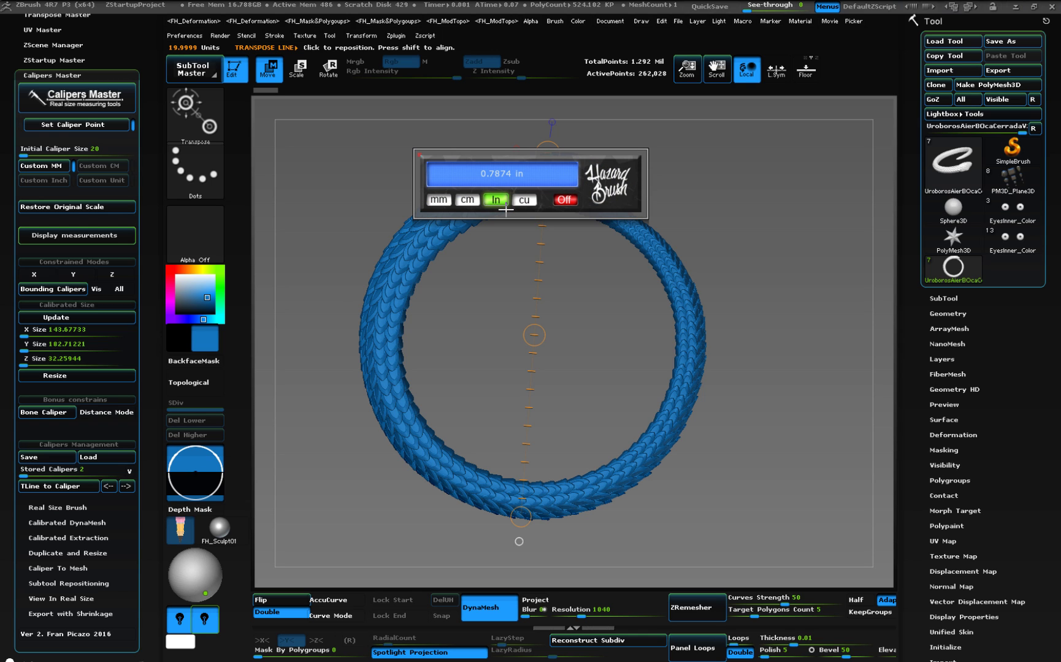